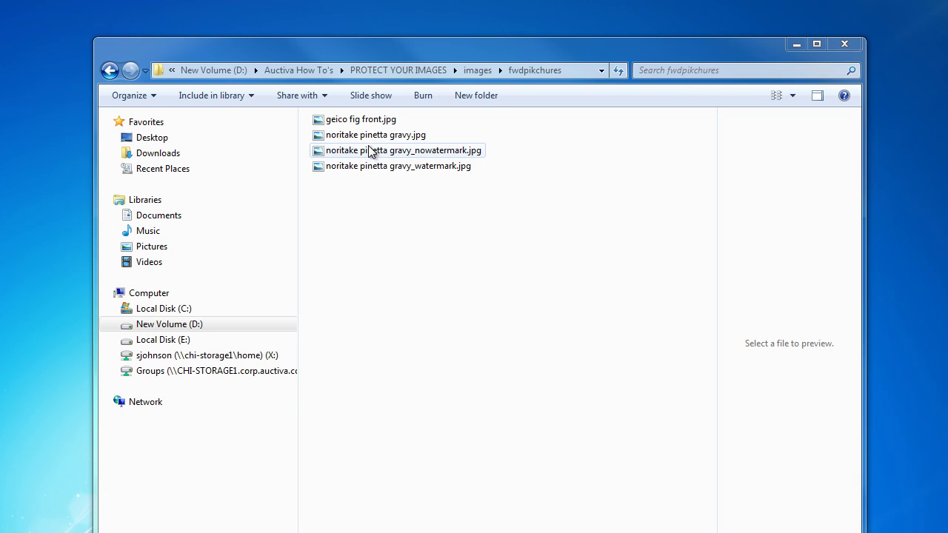
Open noritake pinetta gravy.jpg from the fwdpikchures folder for editing with GIMP
{"action": "left_click", "coordinate": [370, 137]}
{"action": "right_click", "coordinate": [370, 144]}
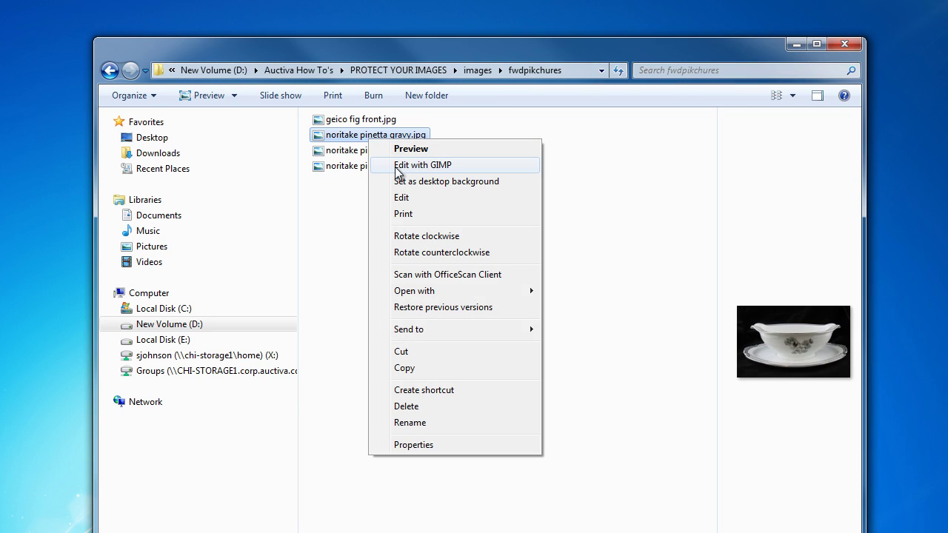
{"action": "left_click", "coordinate": [396, 167]}
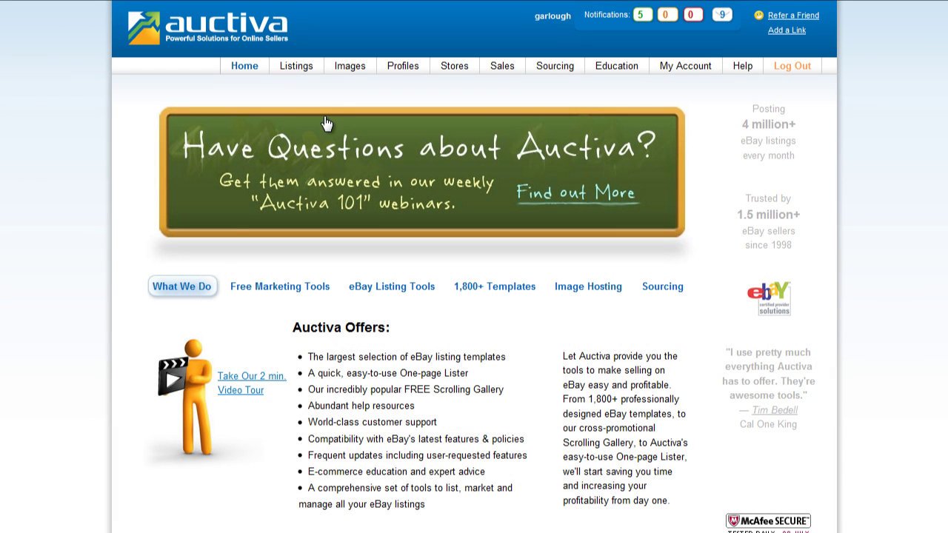
Switch to Auctiva, open the image management page and start watermarking the uploaded noritake pinetta gravy.jpg
{"action": "mouse_move", "coordinate": [343, 69]}
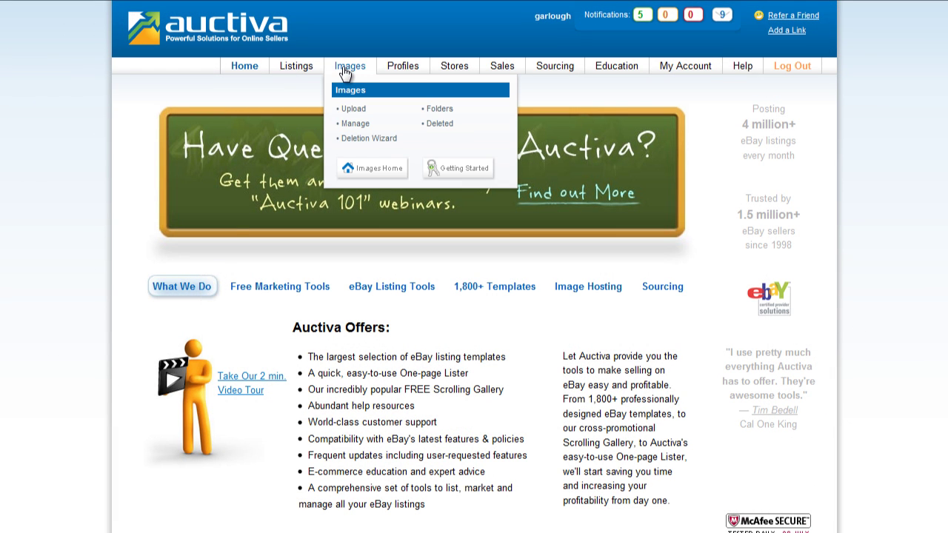
{"action": "left_click", "coordinate": [352, 124]}
{"action": "scroll", "coordinate": [412, 127], "scroll_direction": "down", "scroll_amount": 5}
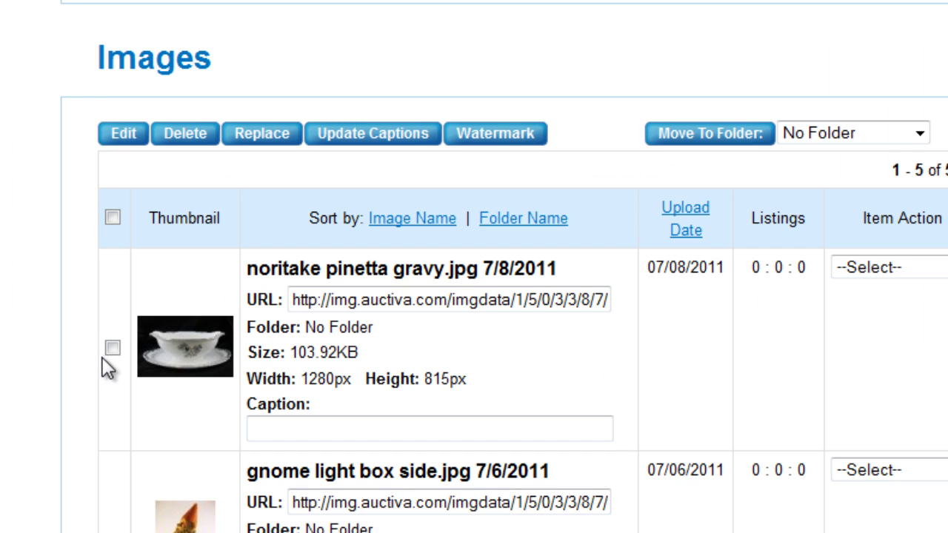
{"action": "left_click", "coordinate": [113, 349]}
{"action": "left_click", "coordinate": [495, 152]}
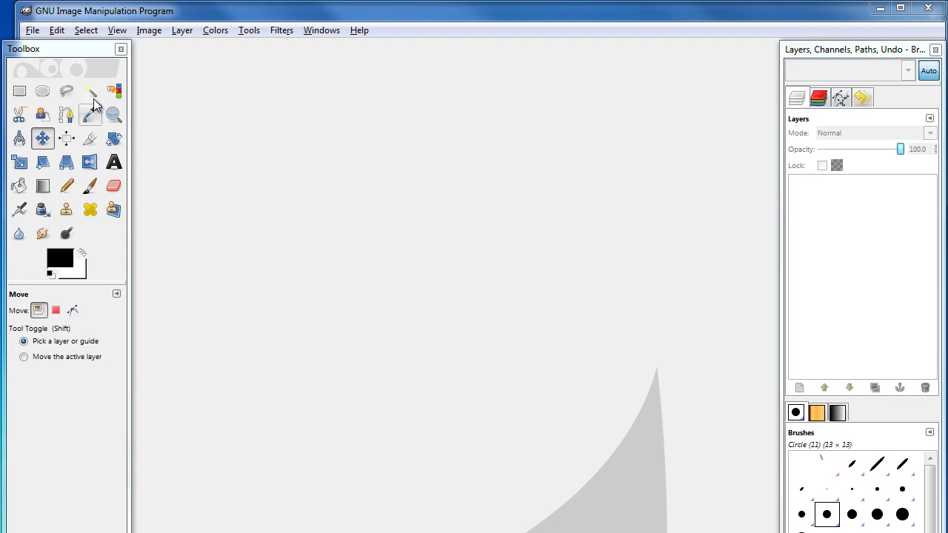
Switch to GIMP and open noritake pinetta gravy.jpg from the fwdpikchures folder
{"action": "left_click", "coordinate": [32, 31]}
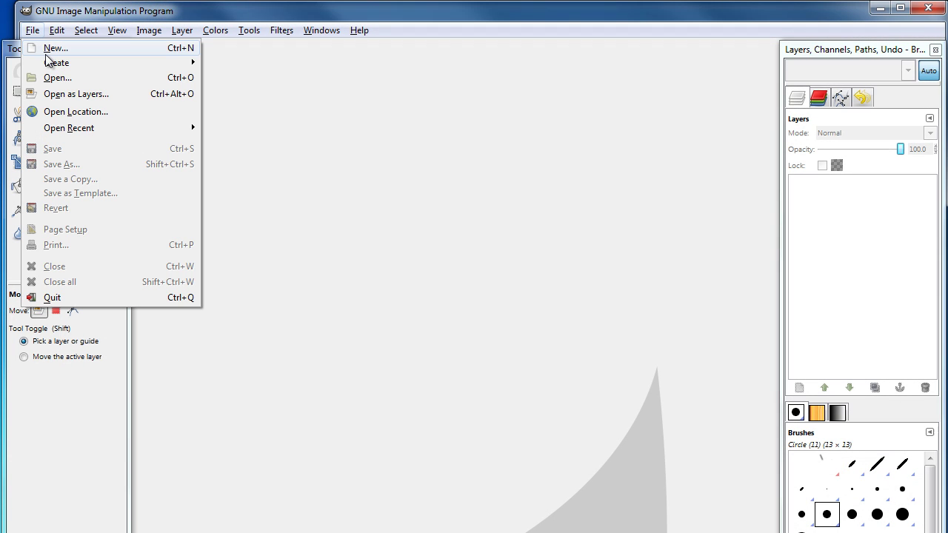
{"action": "left_click", "coordinate": [52, 77]}
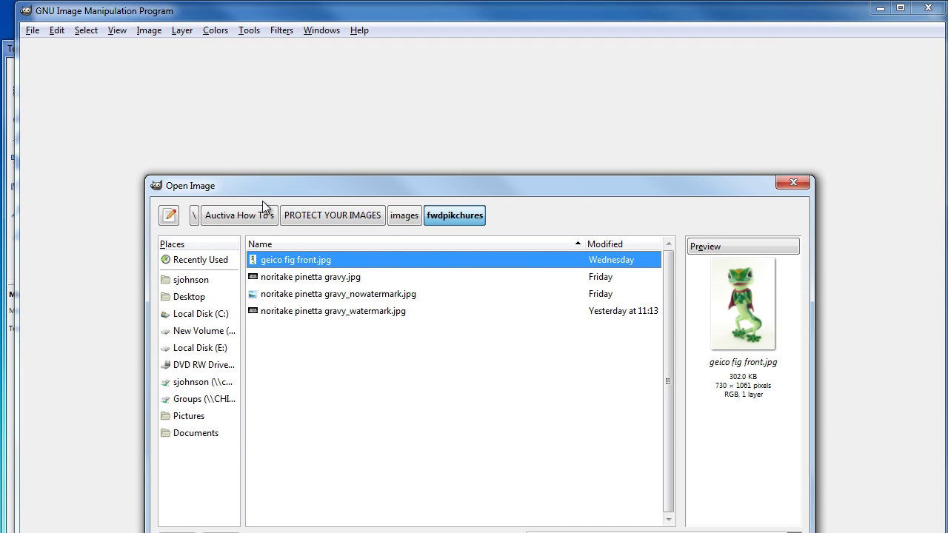
{"action": "left_click", "coordinate": [306, 277]}
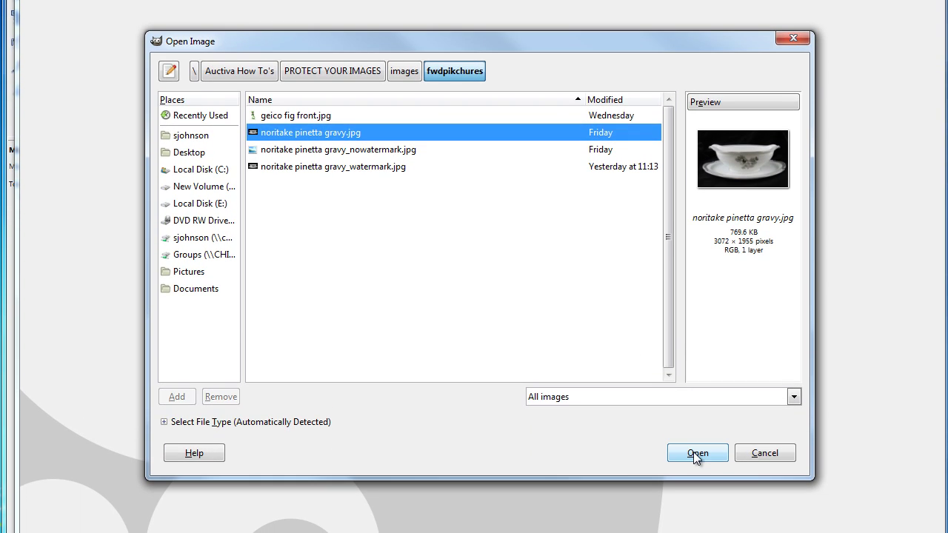
{"action": "left_click", "coordinate": [696, 480]}
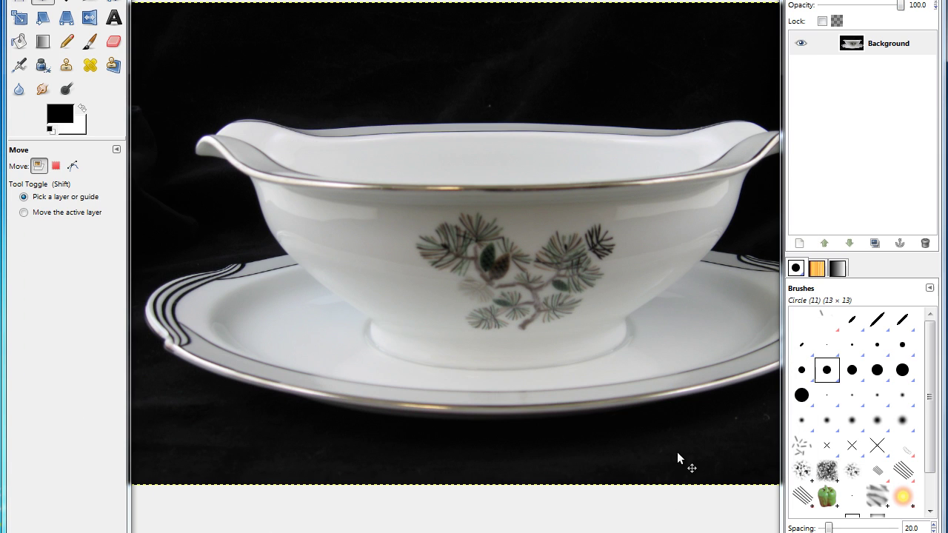
Add a text layer reading auctiva_example near the foot of the gravy boat
{"action": "left_click", "coordinate": [114, 18]}
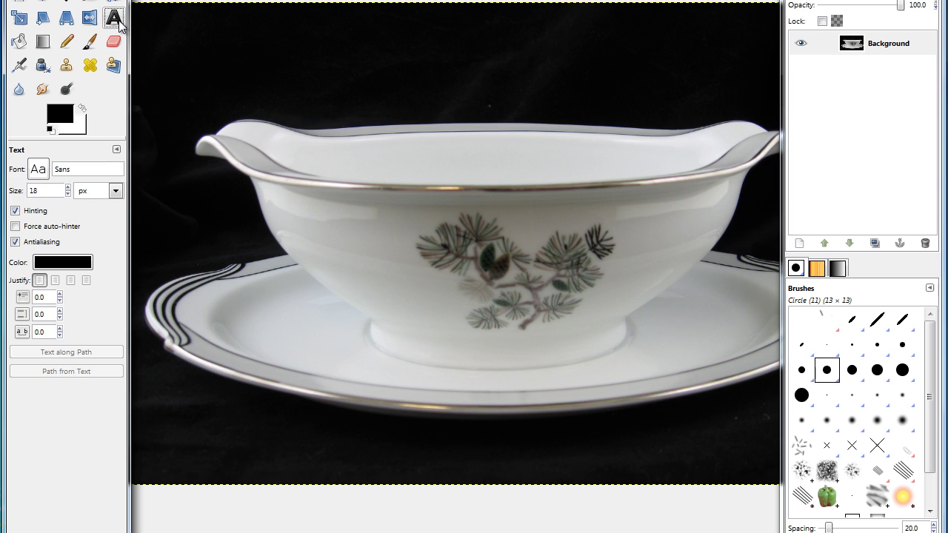
{"action": "key", "text": "Tab"}
{"action": "left_click", "coordinate": [407, 349]}
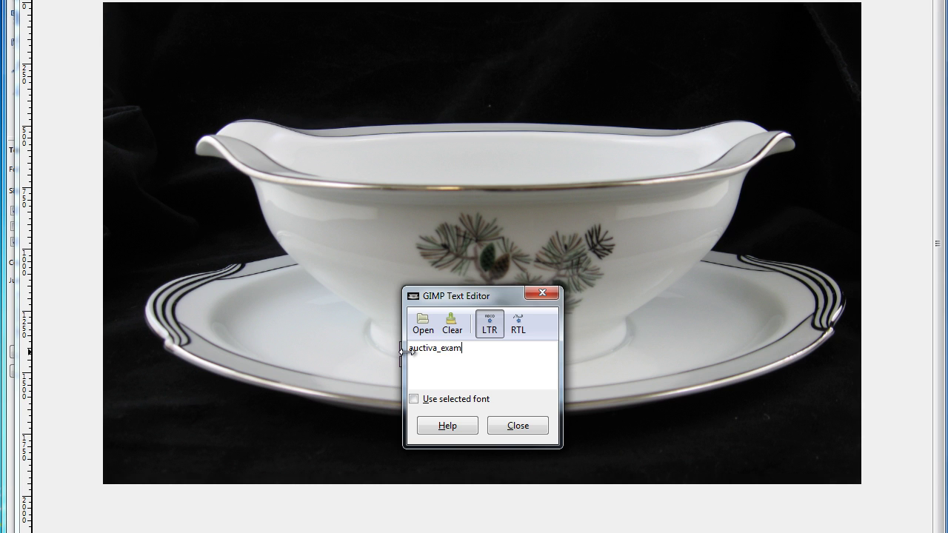
{"action": "left_click", "coordinate": [518, 426]}
{"action": "key", "text": "Tab"}
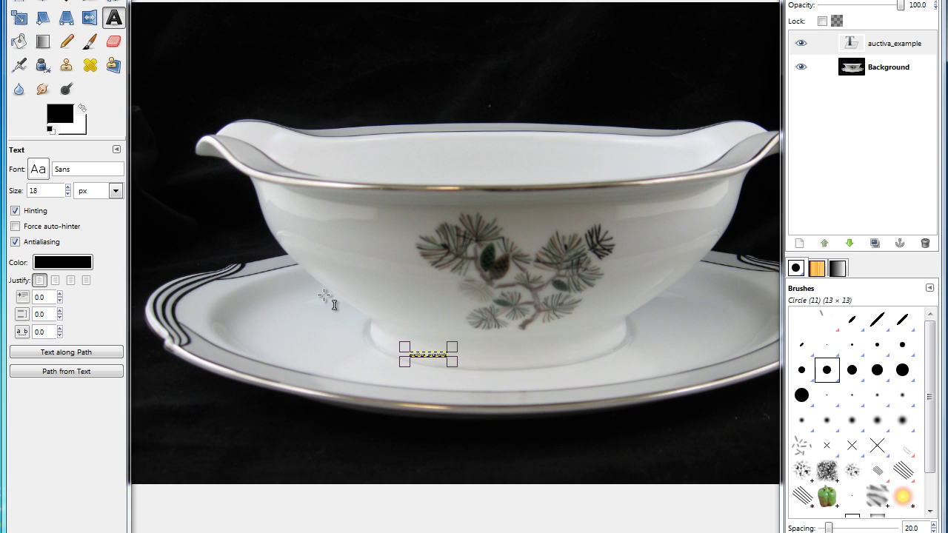
Set the auctiva_example text size to 140 px
{"action": "double_click", "coordinate": [51, 192]}
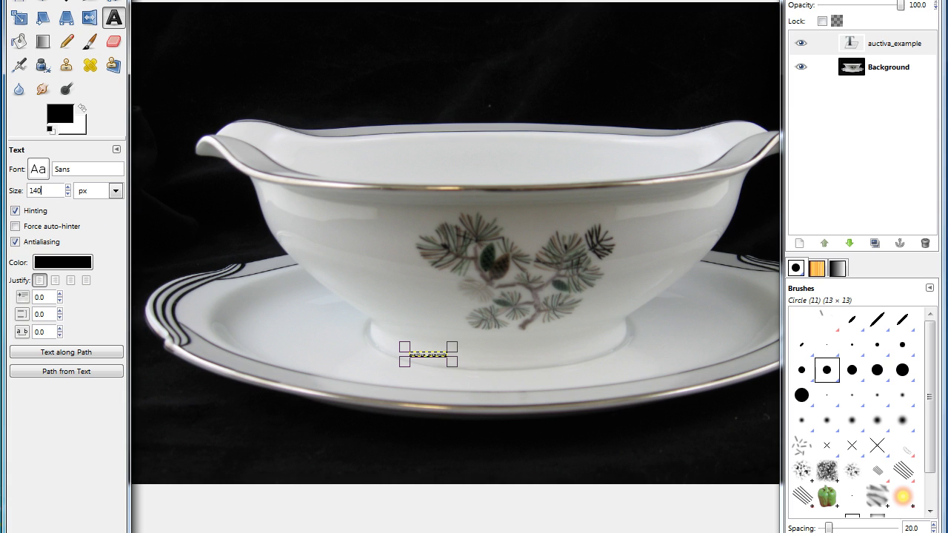
{"action": "type", "text": "140"}
{"action": "key", "text": "Return"}
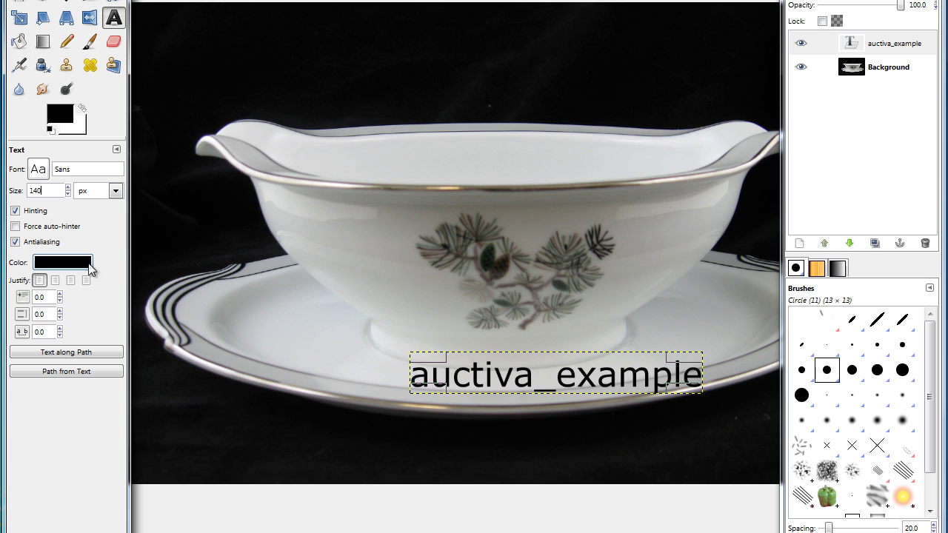
Try the text on the black background below the plate, and place it on the white plate just below the bowl's foot
{"action": "left_click", "coordinate": [44, 2]}
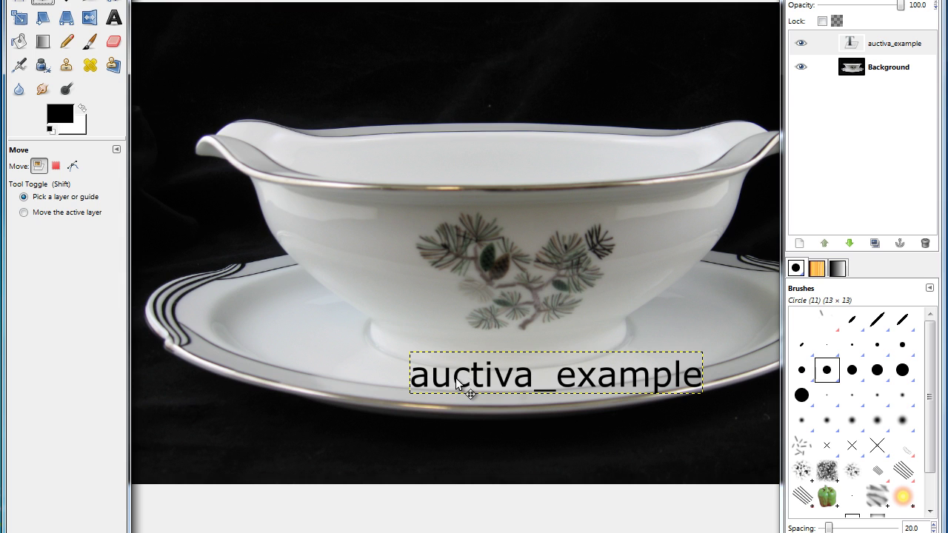
{"action": "left_click_drag", "start_coordinate": [454, 382], "coordinate": [436, 460]}
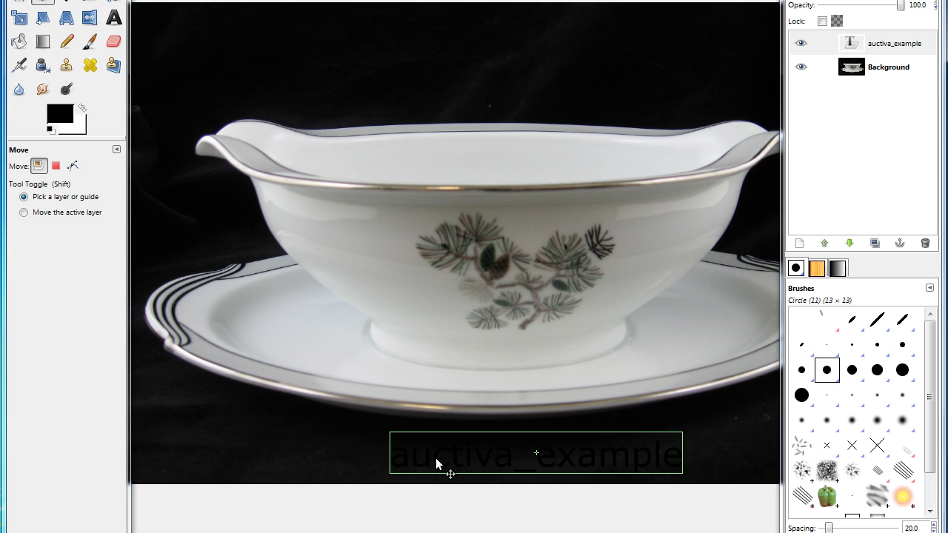
{"action": "left_click_drag", "start_coordinate": [435, 458], "coordinate": [411, 361]}
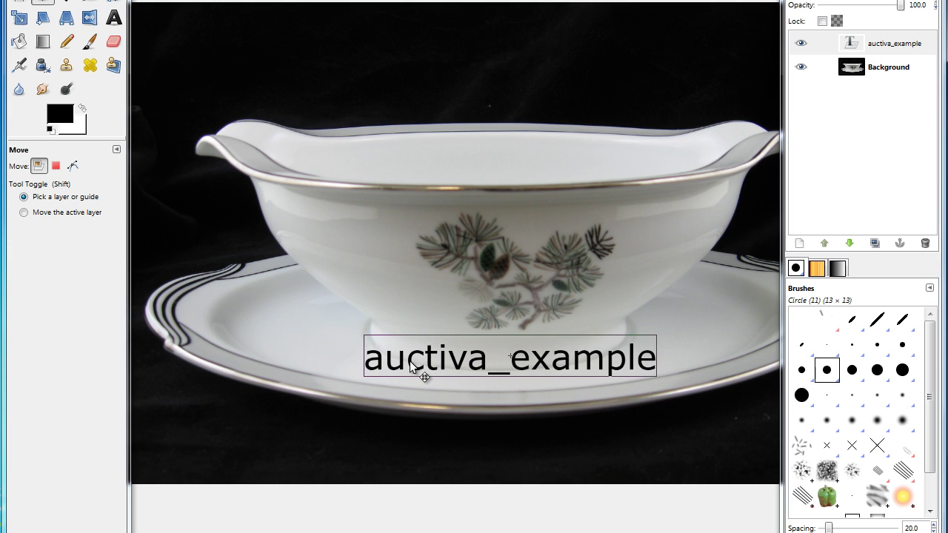
{"action": "left_click_drag", "start_coordinate": [410, 361], "coordinate": [410, 361]}
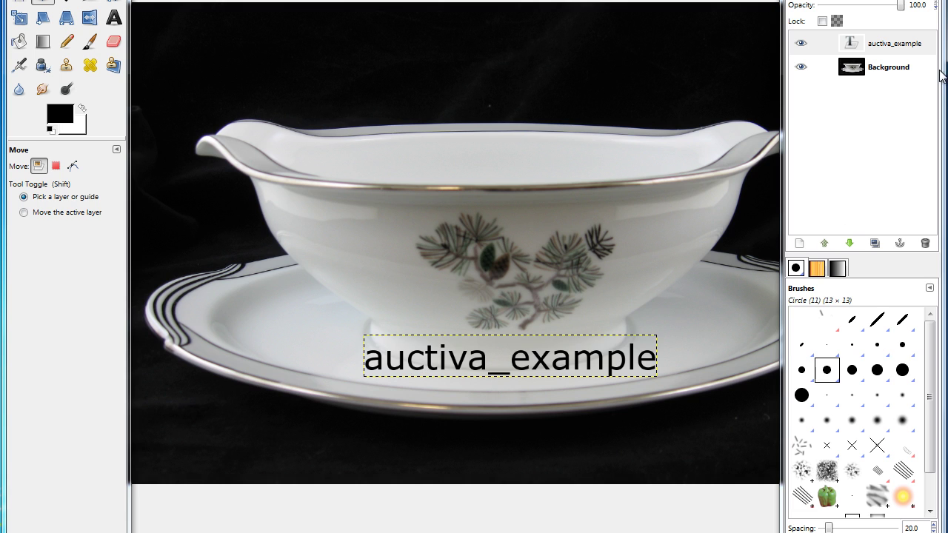
Lower the auctiva_example layer's opacity to 35.5 and save a copy of the image
{"action": "left_click_drag", "start_coordinate": [900, 4], "coordinate": [848, 15]}
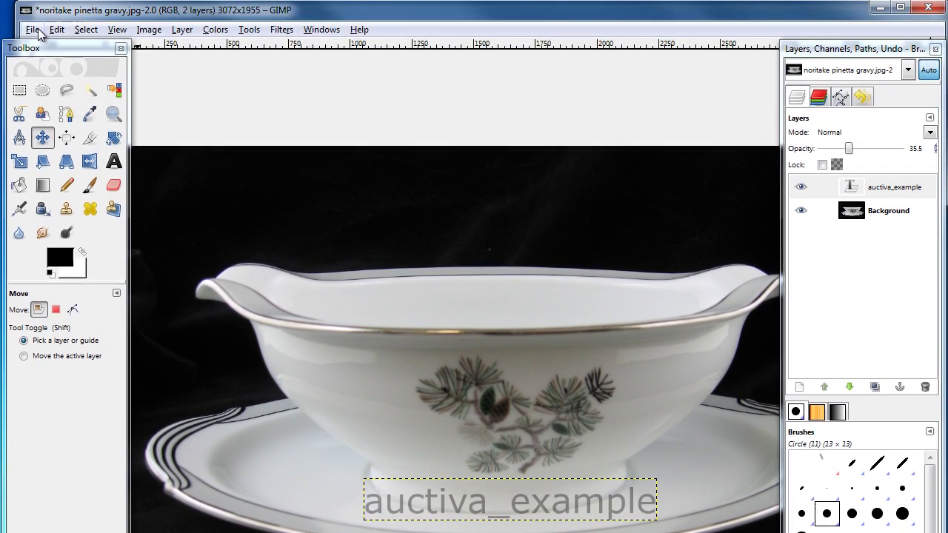
{"action": "left_click", "coordinate": [34, 29]}
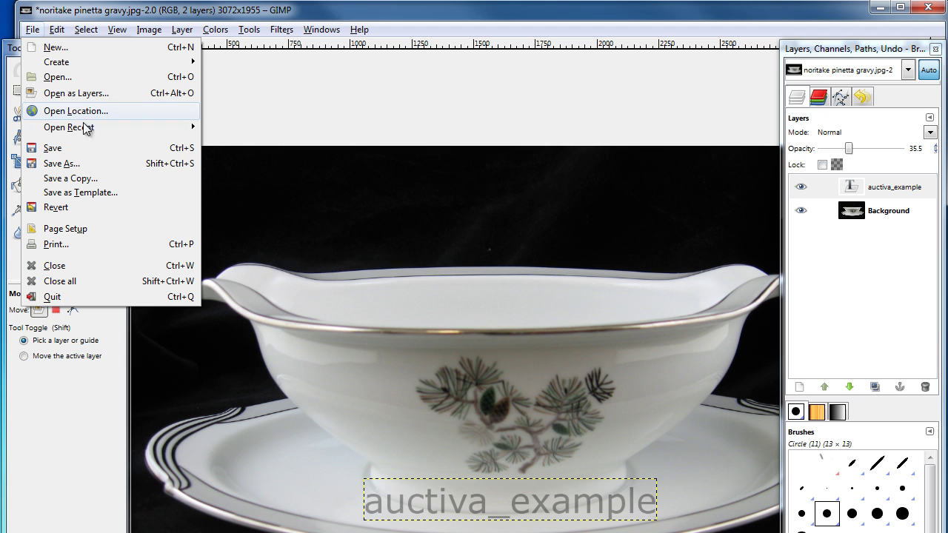
{"action": "left_click", "coordinate": [95, 179]}
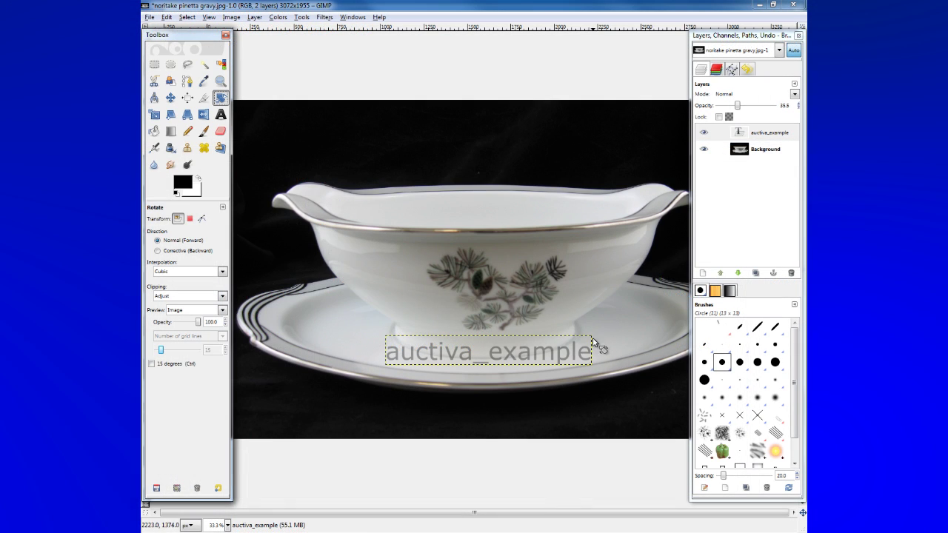
Try rotating the auctiva_example text layer, and change the text color to dark green
{"action": "mouse_move", "coordinate": [590, 332]}
{"action": "left_mouse_down"}
{"action": "mouse_move", "coordinate": [602, 385]}
{"action": "mouse_move", "coordinate": [586, 395]}
{"action": "mouse_move", "coordinate": [604, 330]}
{"action": "left_mouse_up"}
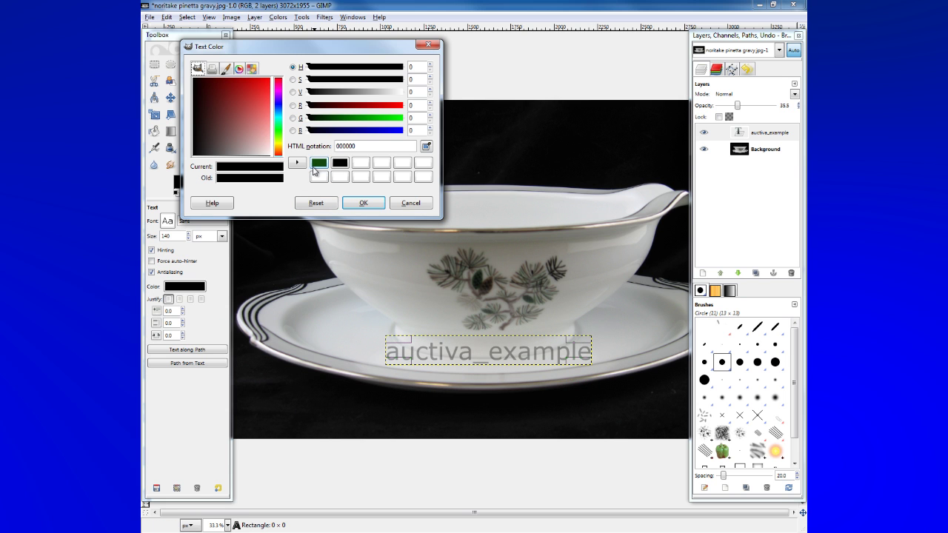
{"action": "left_click", "coordinate": [319, 163]}
{"action": "left_click", "coordinate": [363, 203]}
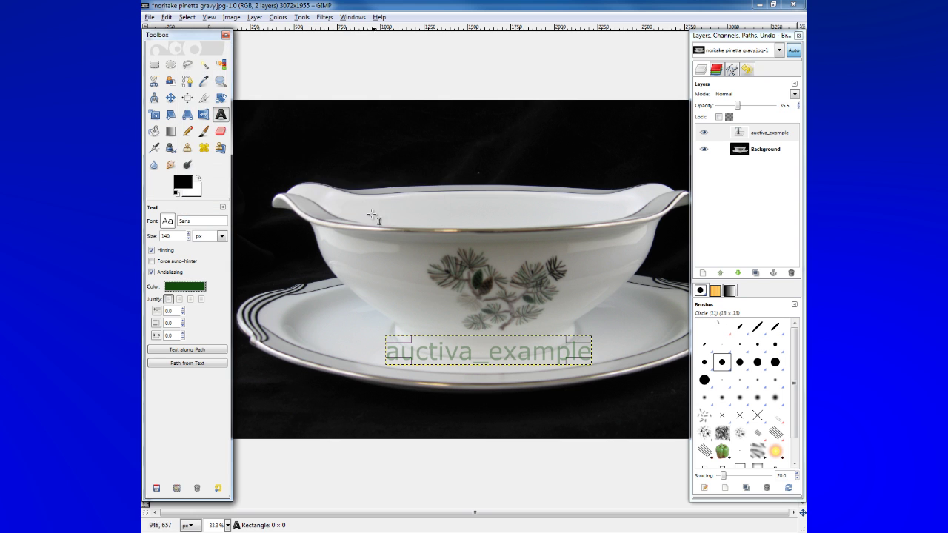
Enlarge the auctiva_example text layer from its lower corner with the Scale tool
{"action": "key", "text": "shift+t"}
{"action": "left_click_drag", "start_coordinate": [591, 363], "coordinate": [608, 415]}
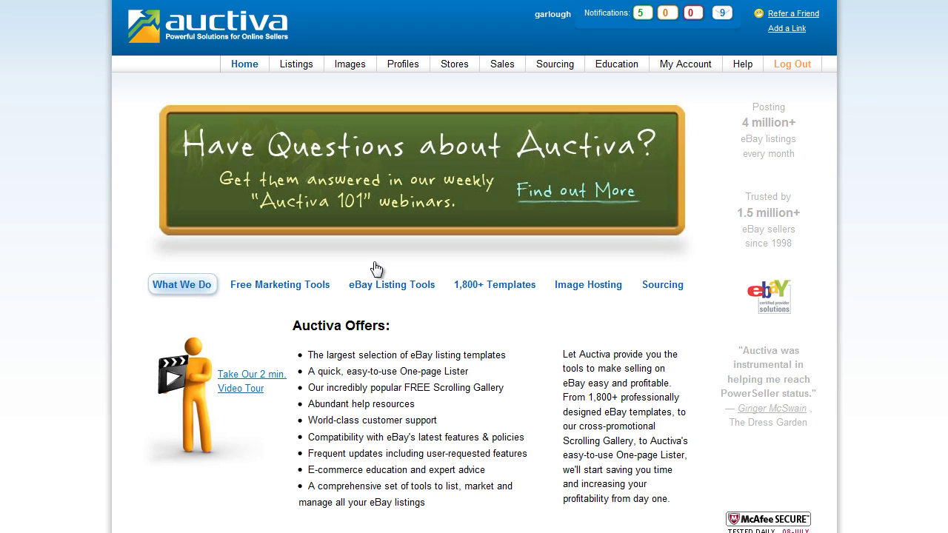
Switch to Auctiva, open the image management page, select the listed images and start watermarking them
{"action": "mouse_move", "coordinate": [348, 68]}
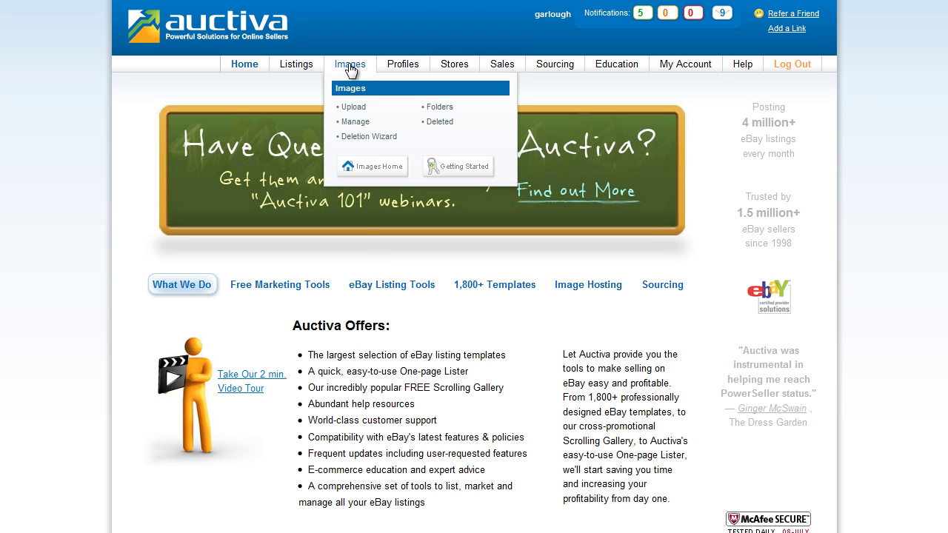
{"action": "left_click", "coordinate": [368, 123]}
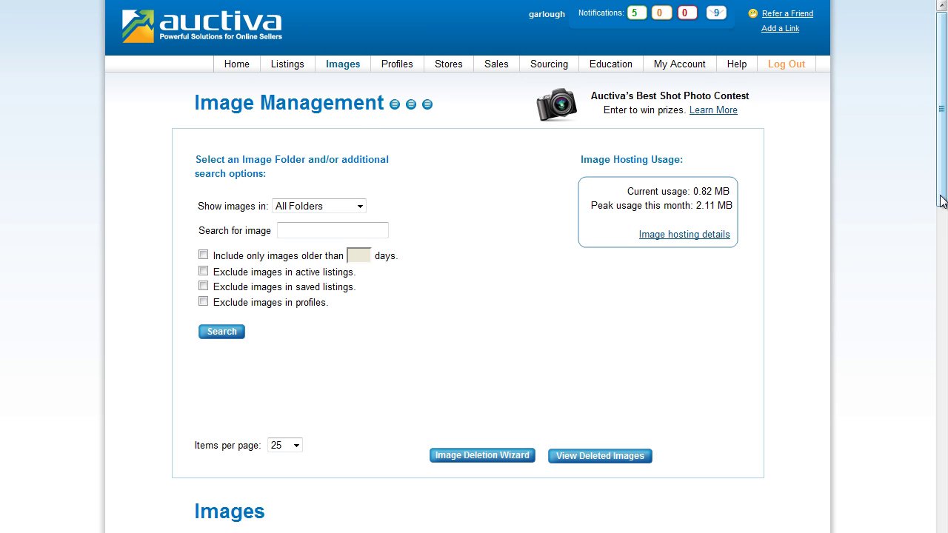
{"action": "left_click_drag", "start_coordinate": [943, 200], "coordinate": [929, 348]}
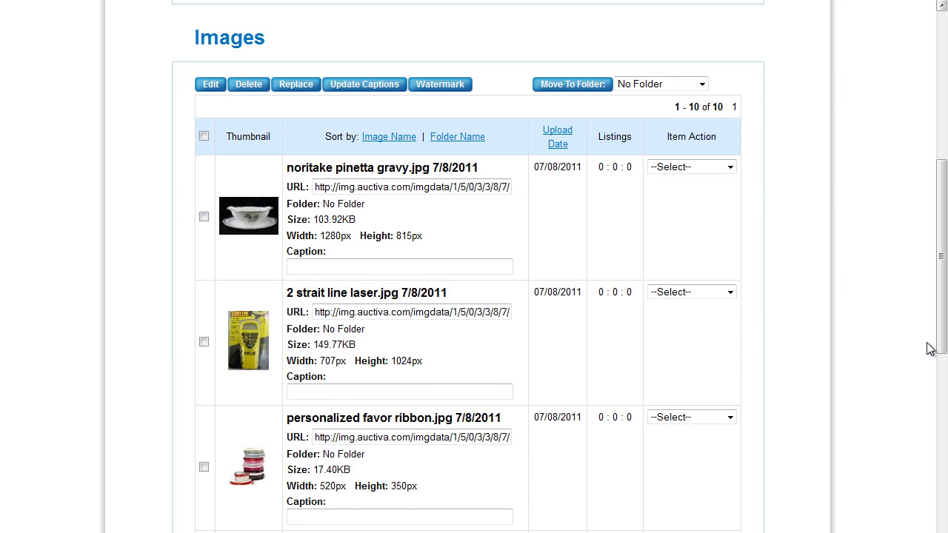
{"action": "left_click", "coordinate": [204, 137]}
{"action": "left_click", "coordinate": [457, 90]}
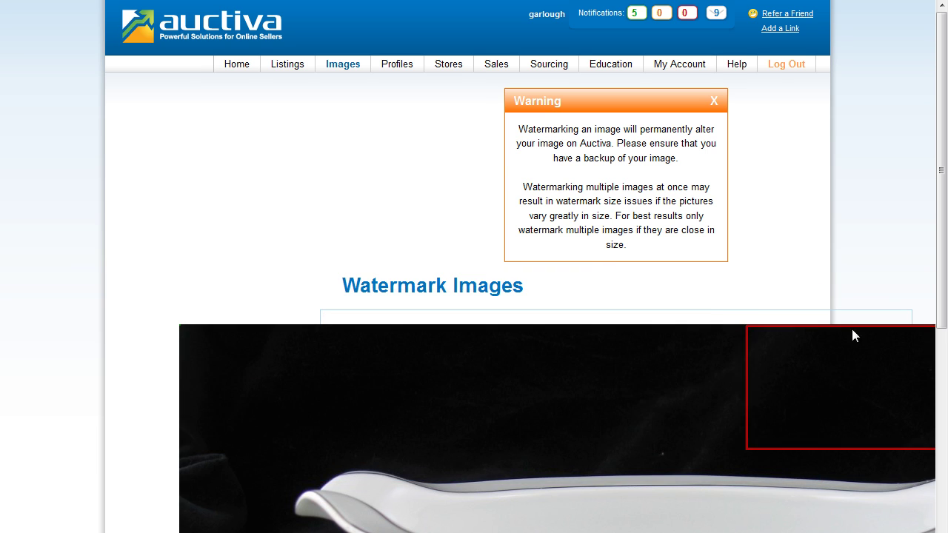
Set the watermark text to auctiva_example, preview it on the image and set the watermark size to Very Large
{"action": "left_click_drag", "start_coordinate": [939, 275], "coordinate": [939, 532]}
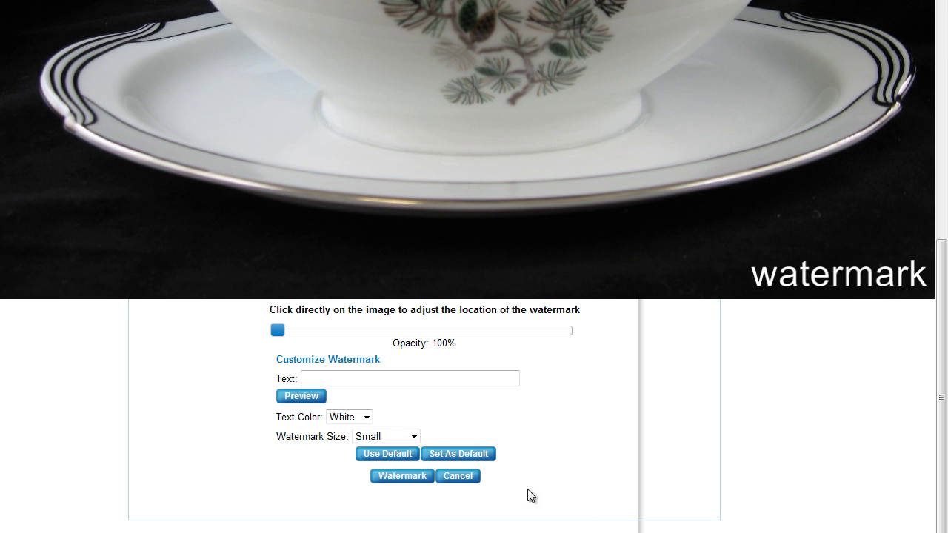
{"action": "left_click", "coordinate": [355, 383]}
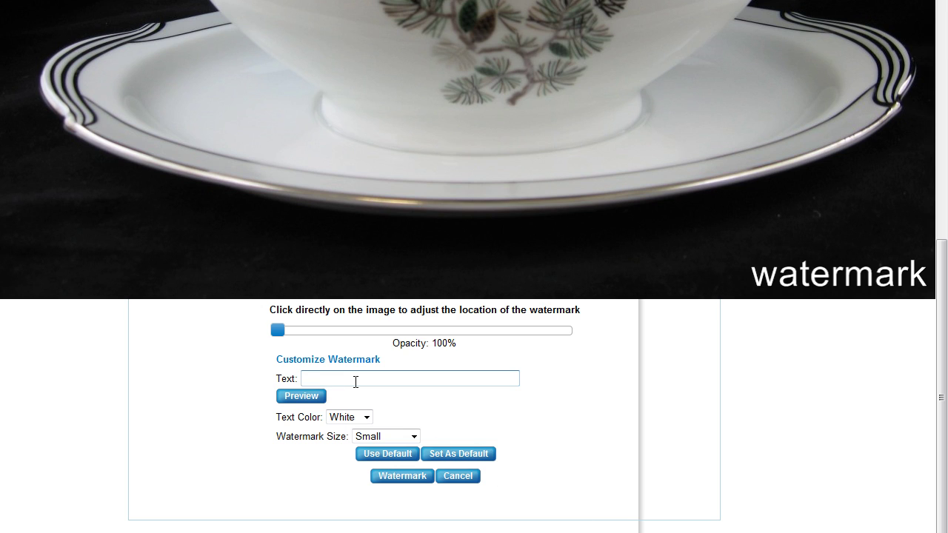
{"action": "type", "text": "auctiva_example"}
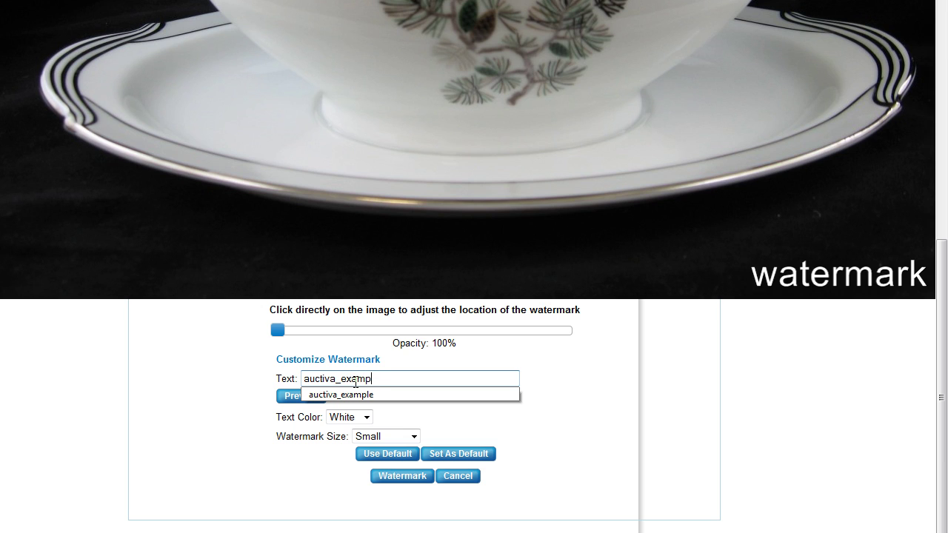
{"action": "left_click", "coordinate": [250, 388]}
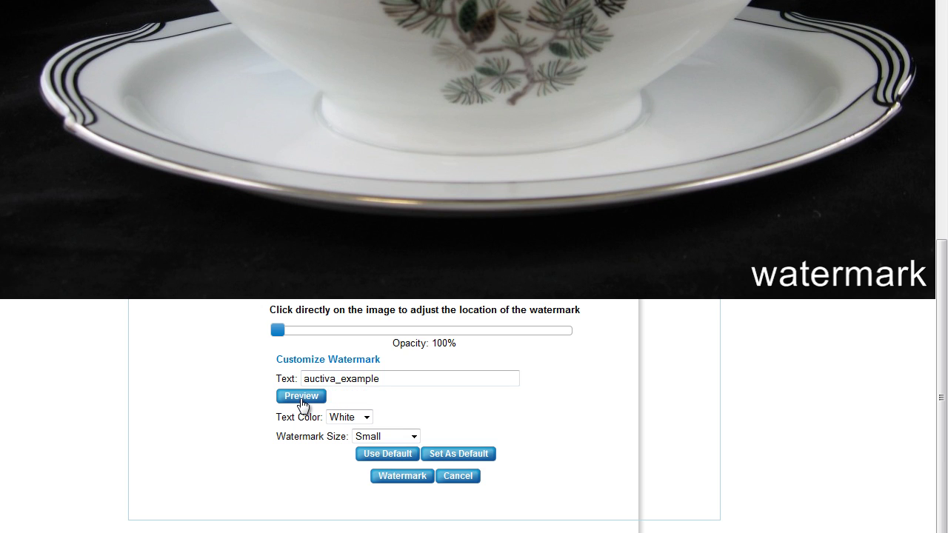
{"action": "left_click", "coordinate": [301, 399]}
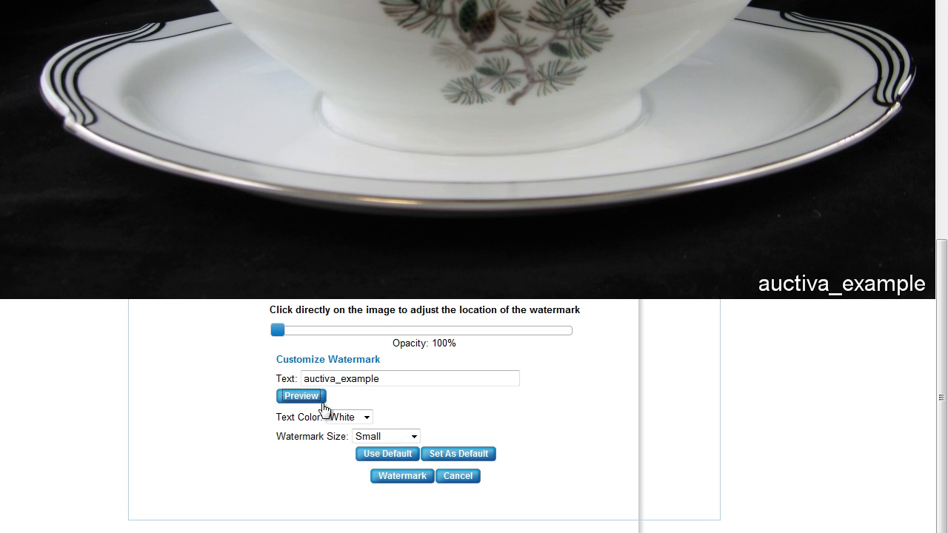
{"action": "left_click", "coordinate": [395, 435]}
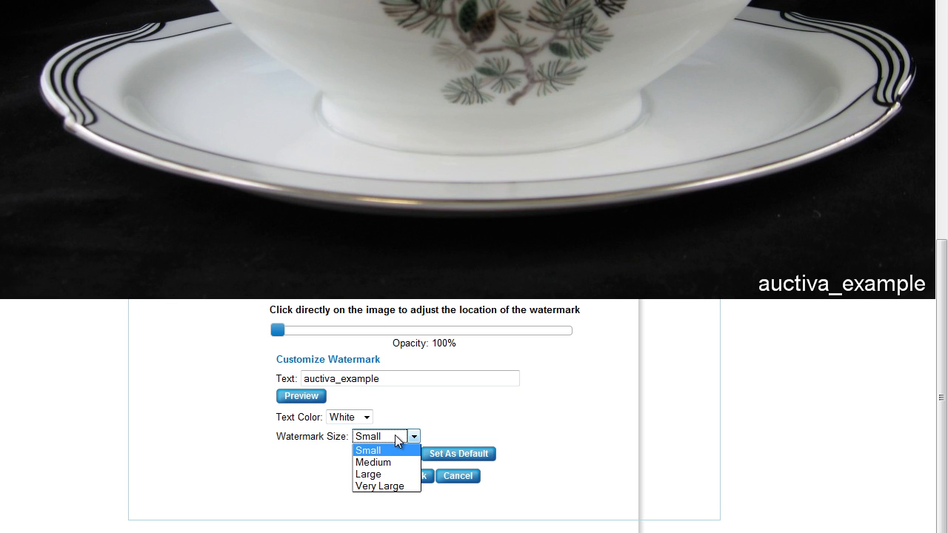
{"action": "left_click", "coordinate": [388, 485]}
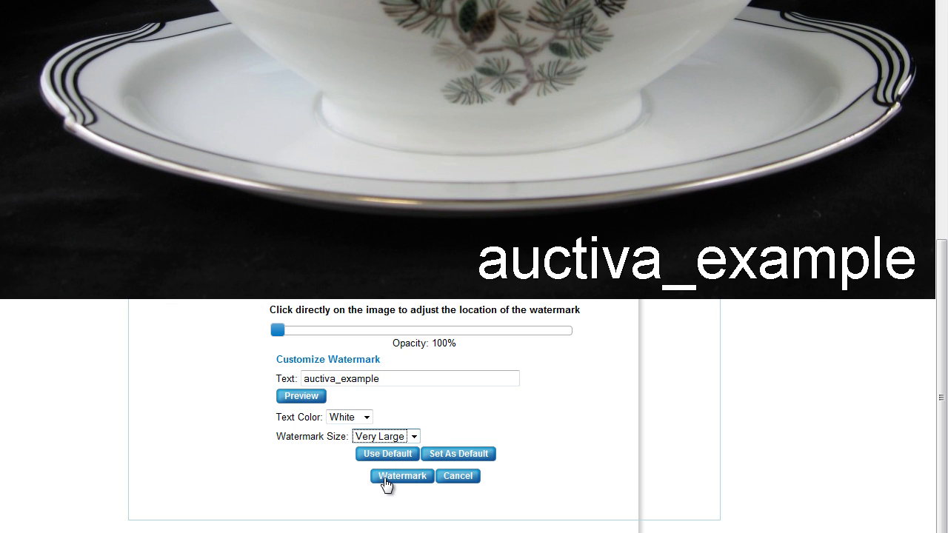
Place the watermark at 34% opacity over the base of the gravy boat and save it as the default watermark
{"action": "left_click_drag", "start_coordinate": [280, 332], "coordinate": [295, 331]}
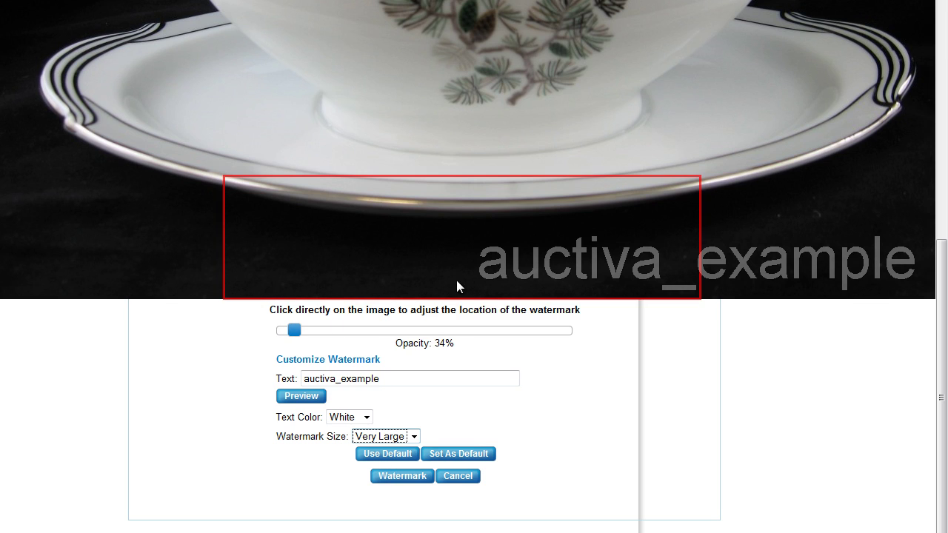
{"action": "left_click", "coordinate": [539, 162]}
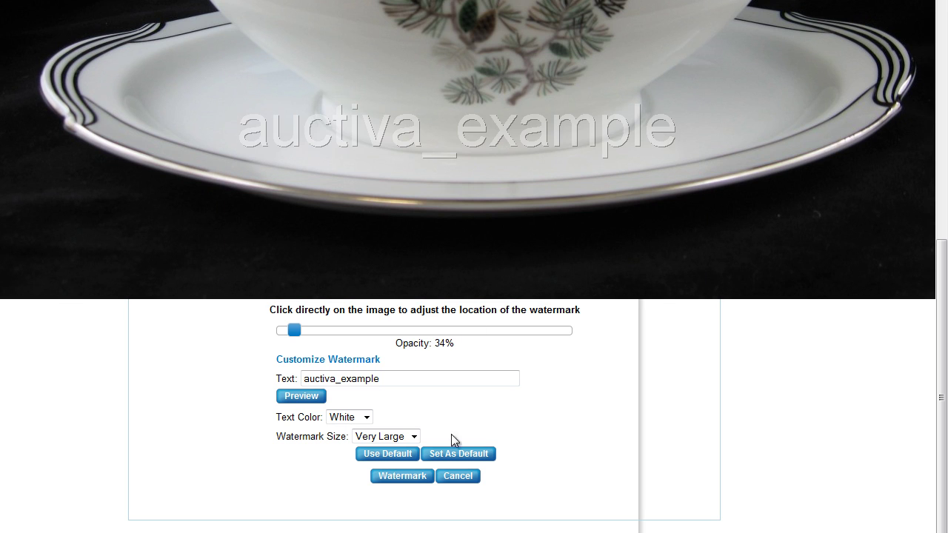
{"action": "left_click", "coordinate": [459, 455]}
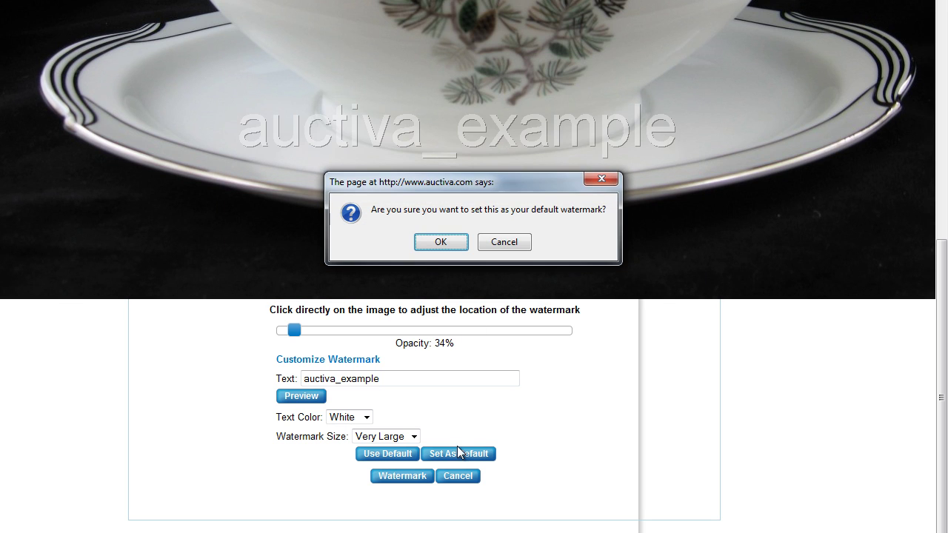
{"action": "left_click", "coordinate": [453, 249]}
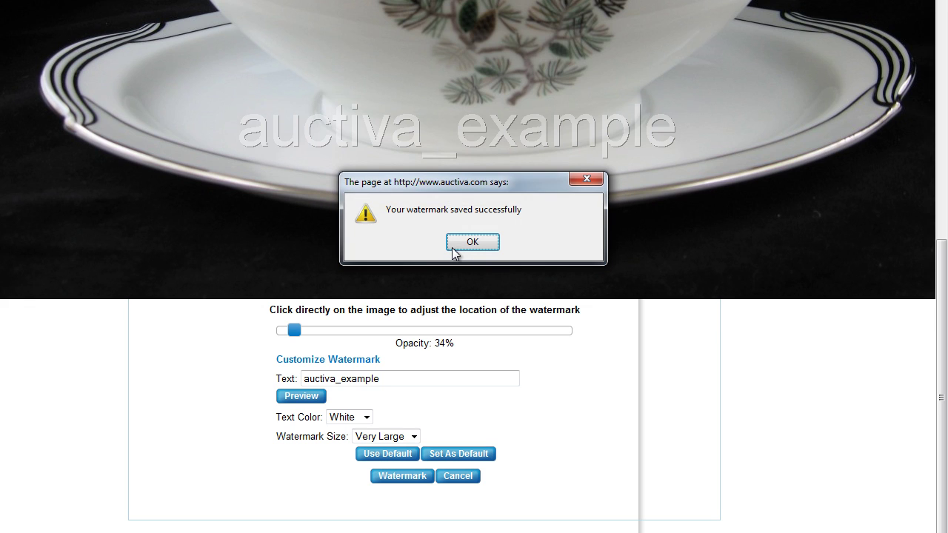
{"action": "left_click", "coordinate": [453, 248]}
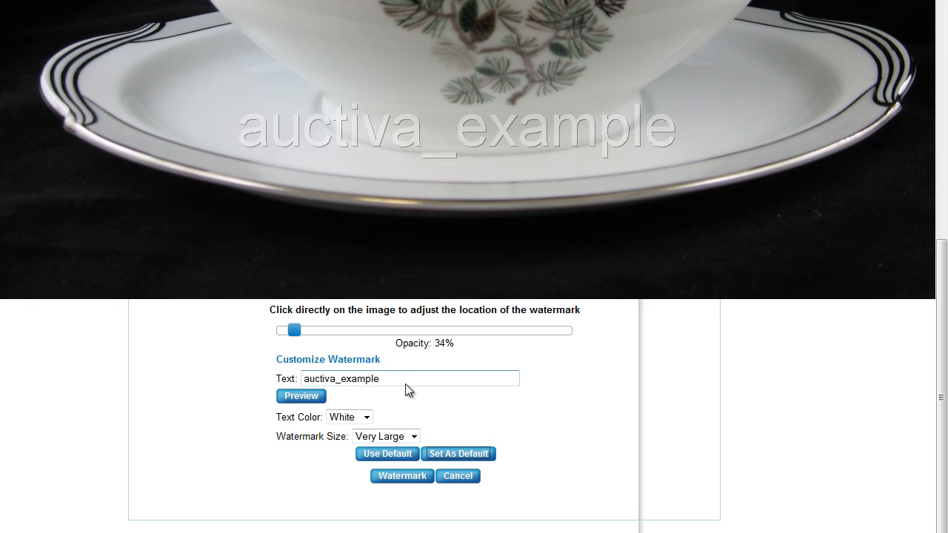
Apply the watermark to all the selected images and open the gravy boat photo from the image list to check it
{"action": "left_click", "coordinate": [403, 477]}
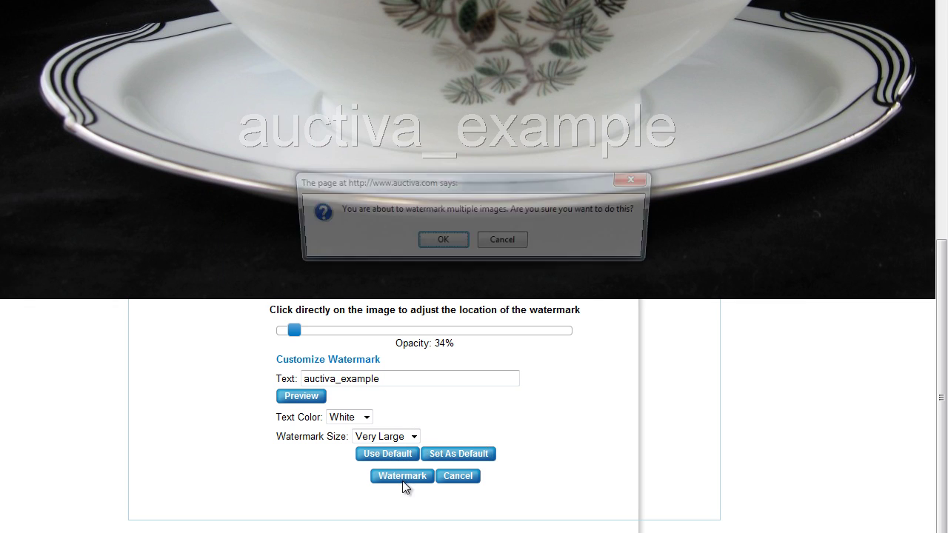
{"action": "left_click", "coordinate": [451, 243]}
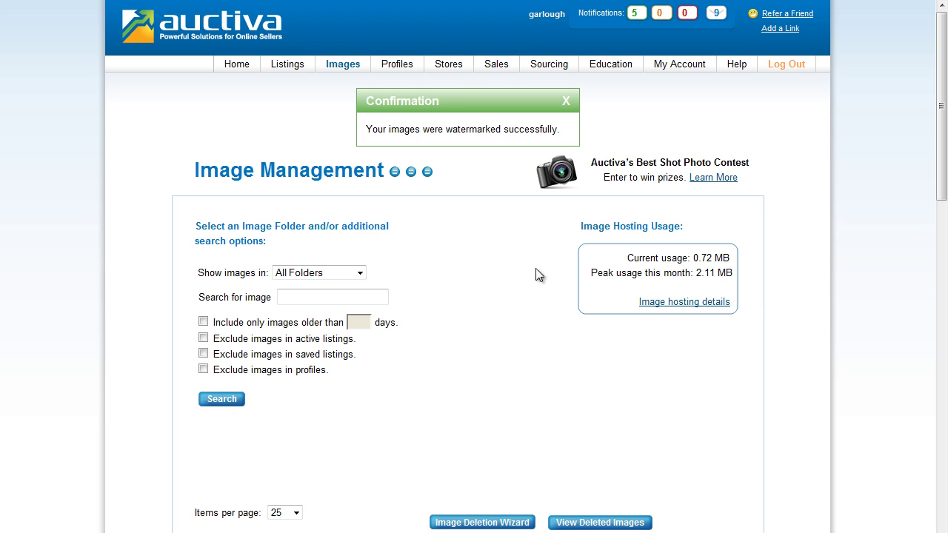
{"action": "left_click_drag", "start_coordinate": [942, 185], "coordinate": [945, 348]}
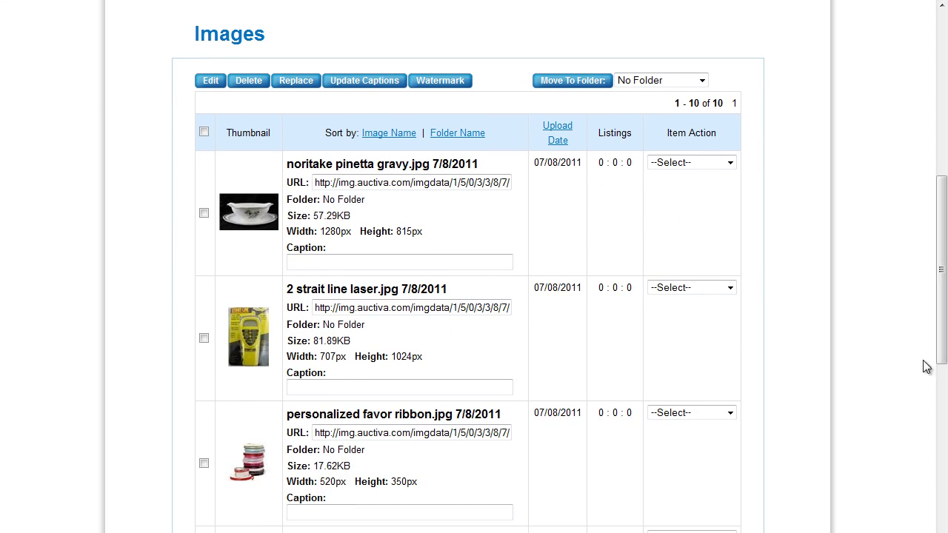
{"action": "left_click", "coordinate": [240, 234]}
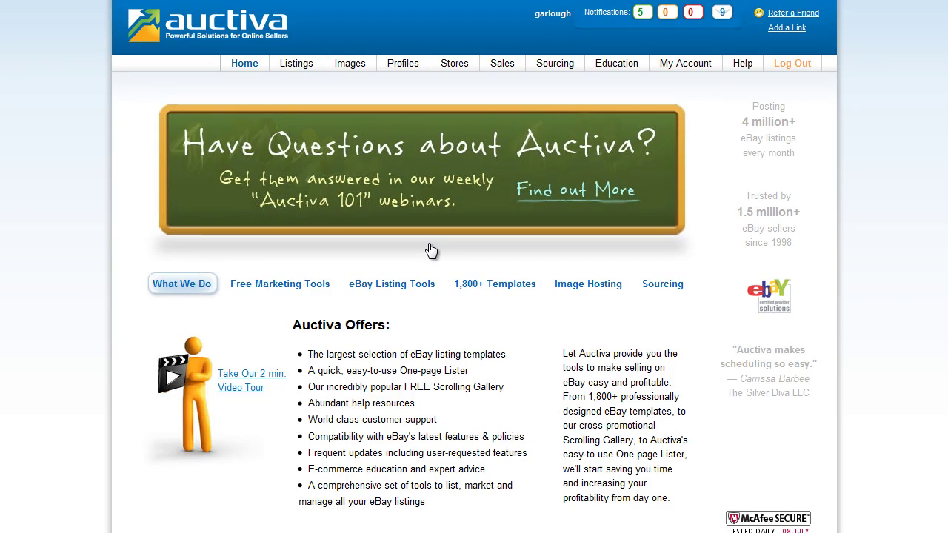
Open the Image Protection setting from the image hosting page, set it to Enable and update the account preferences
{"action": "left_click", "coordinate": [361, 68]}
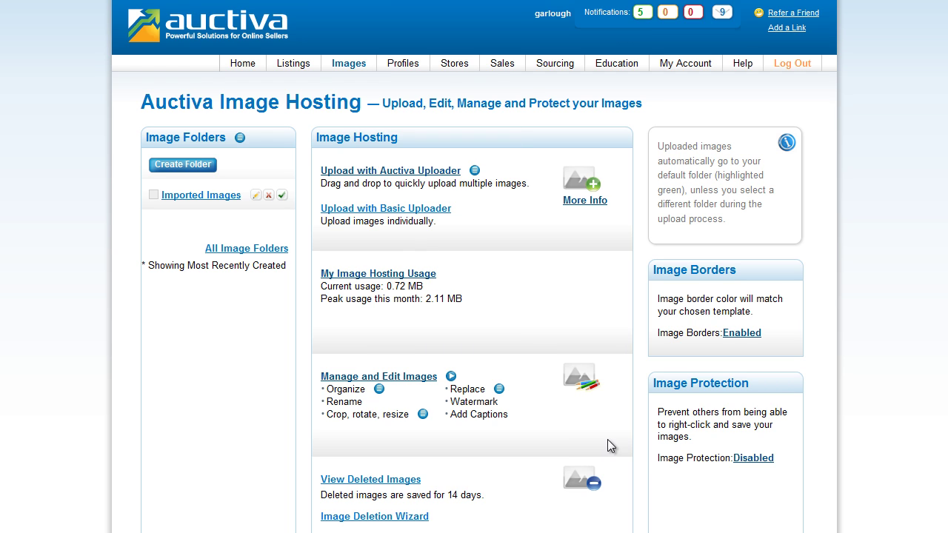
{"action": "left_click", "coordinate": [769, 464]}
{"action": "left_click_drag", "start_coordinate": [941, 220], "coordinate": [941, 389]}
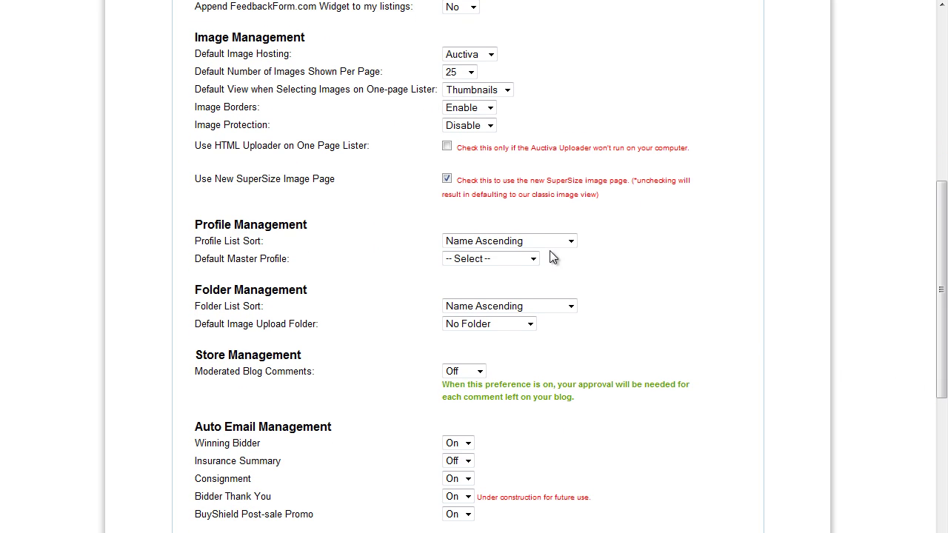
{"action": "left_click", "coordinate": [489, 125]}
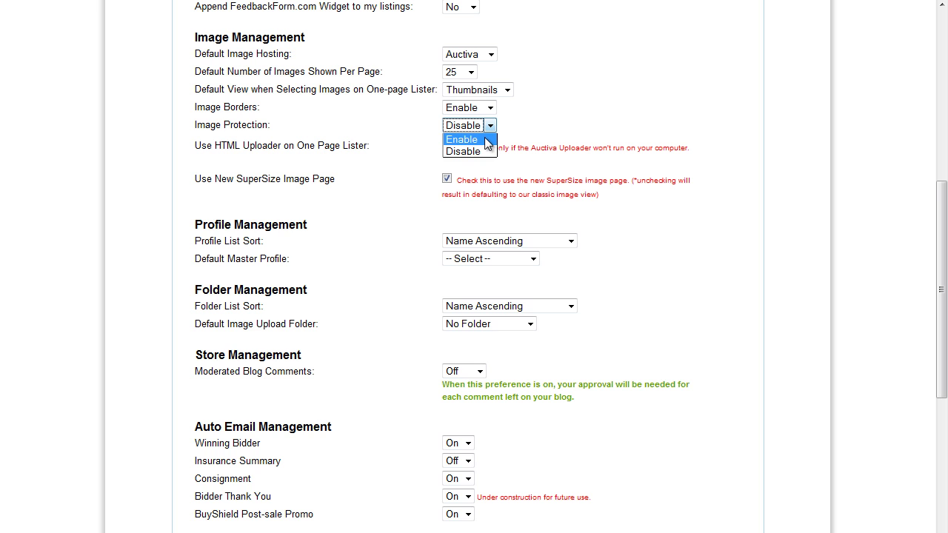
{"action": "left_click", "coordinate": [488, 141]}
{"action": "left_click_drag", "start_coordinate": [941, 288], "coordinate": [944, 384]}
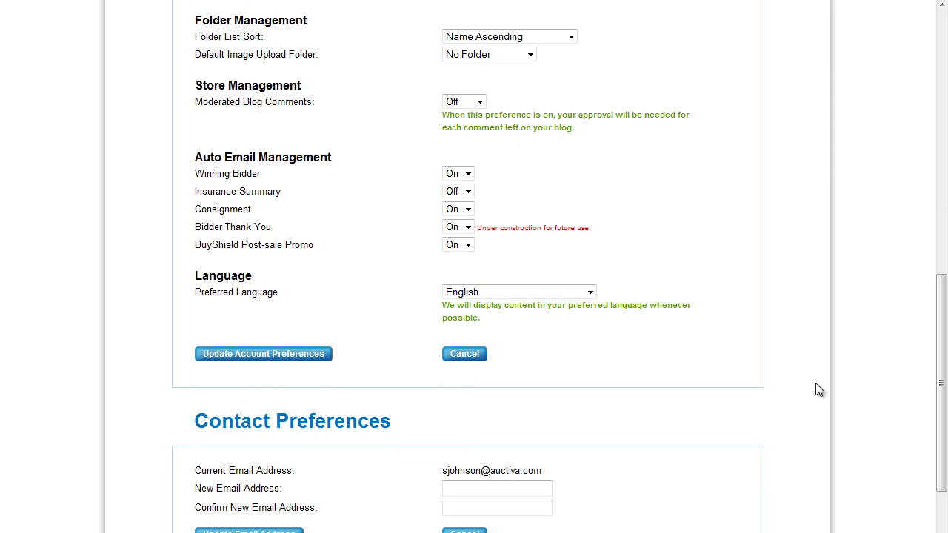
{"action": "left_click", "coordinate": [304, 358]}
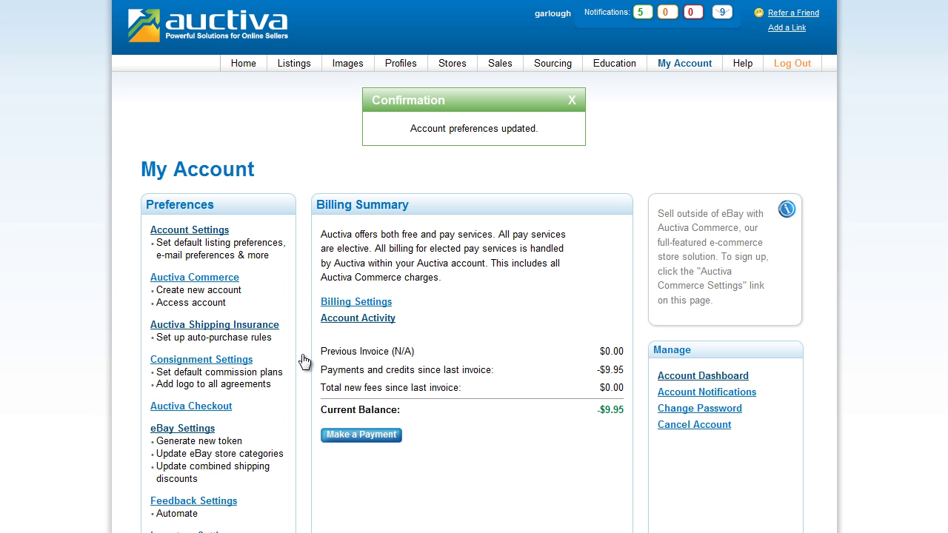